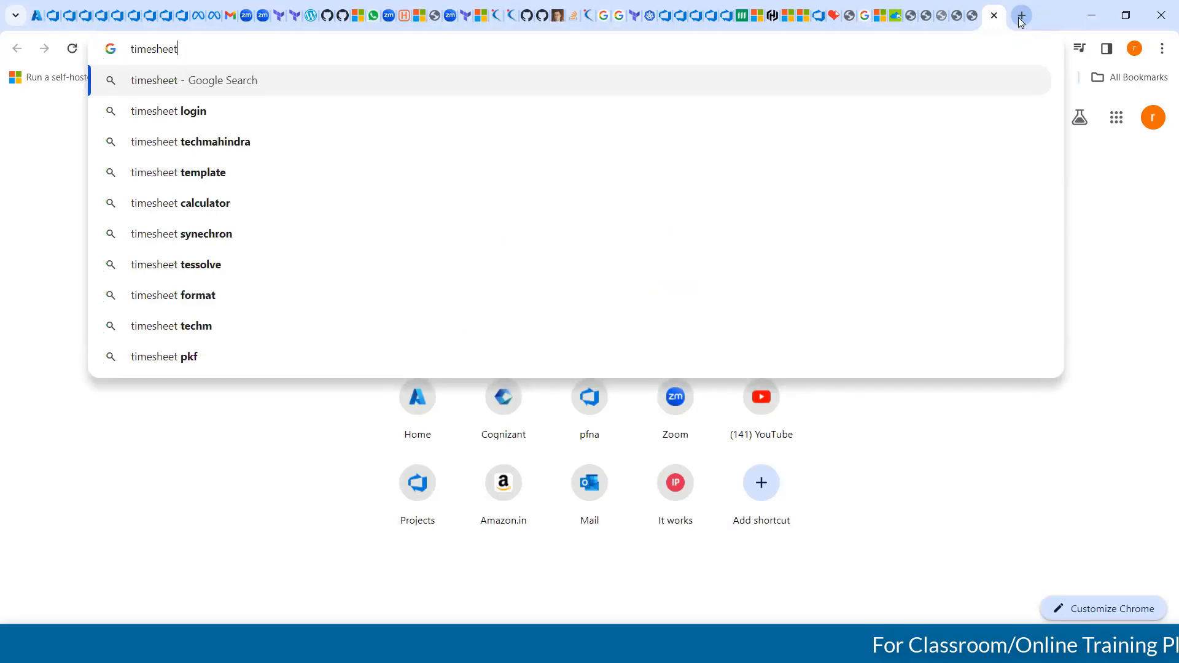
Enter the address timesheet.infosys.com in the new browser tab and highlight its parts without opening the site
{"action": "type", "text": ".infosys"}
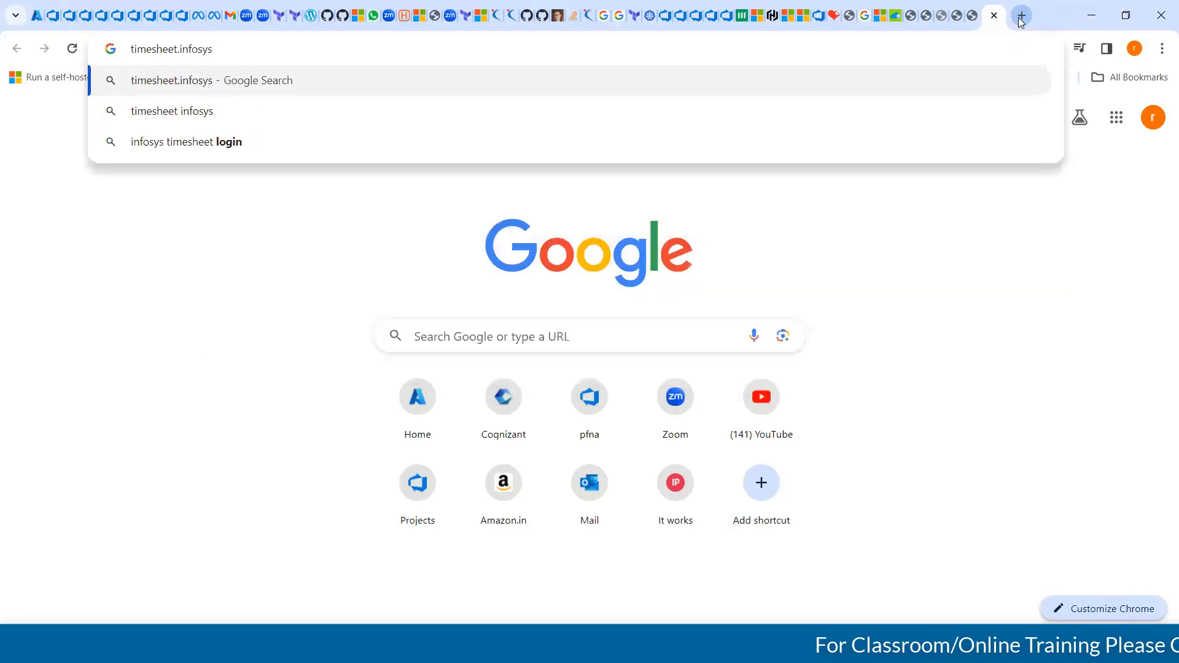
{"action": "type", "text": ".com"}
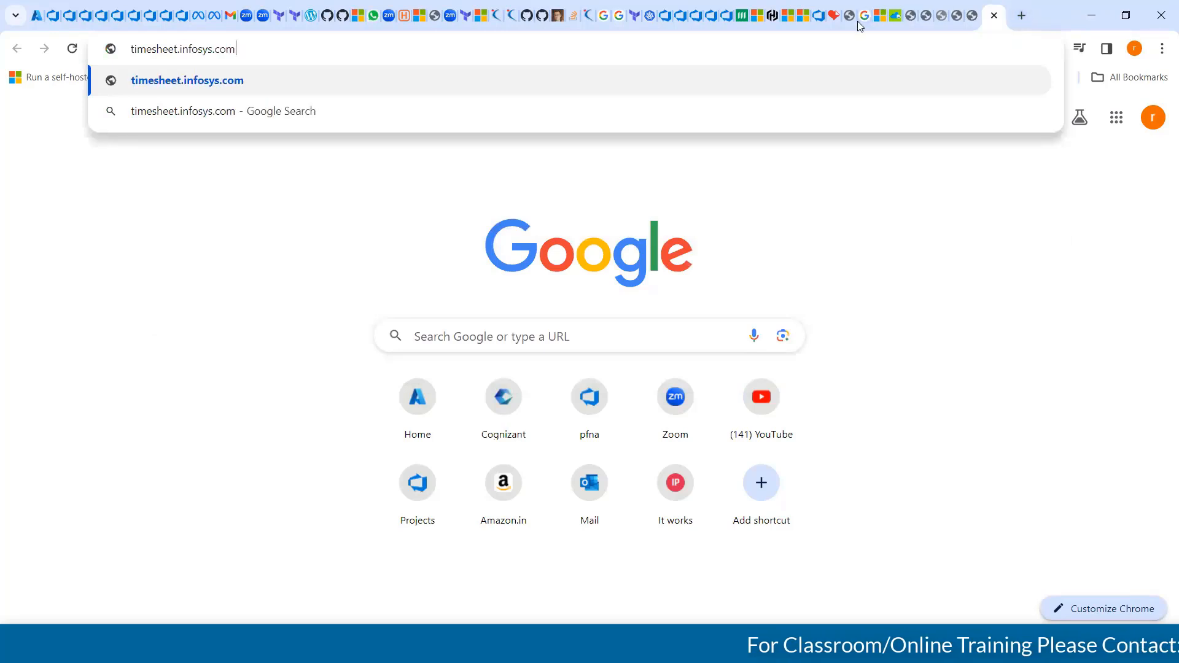
{"action": "key", "text": "ctrl+a"}
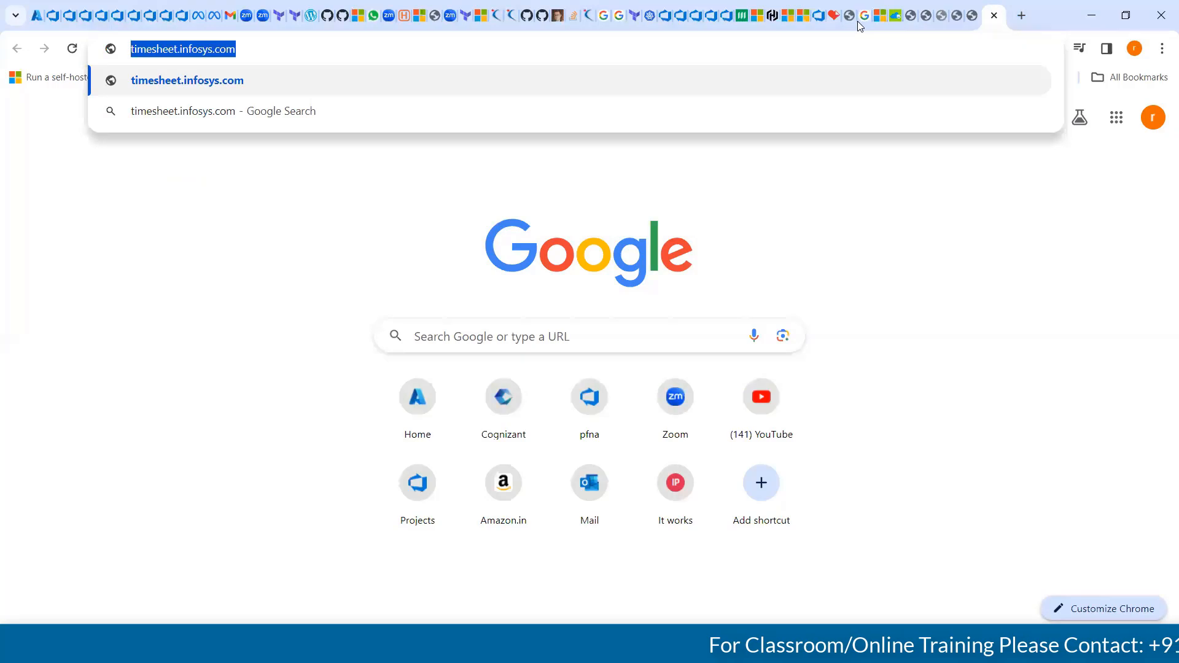
{"action": "key", "text": "End"}
{"action": "key", "text": "ctrl+shift+Left"}
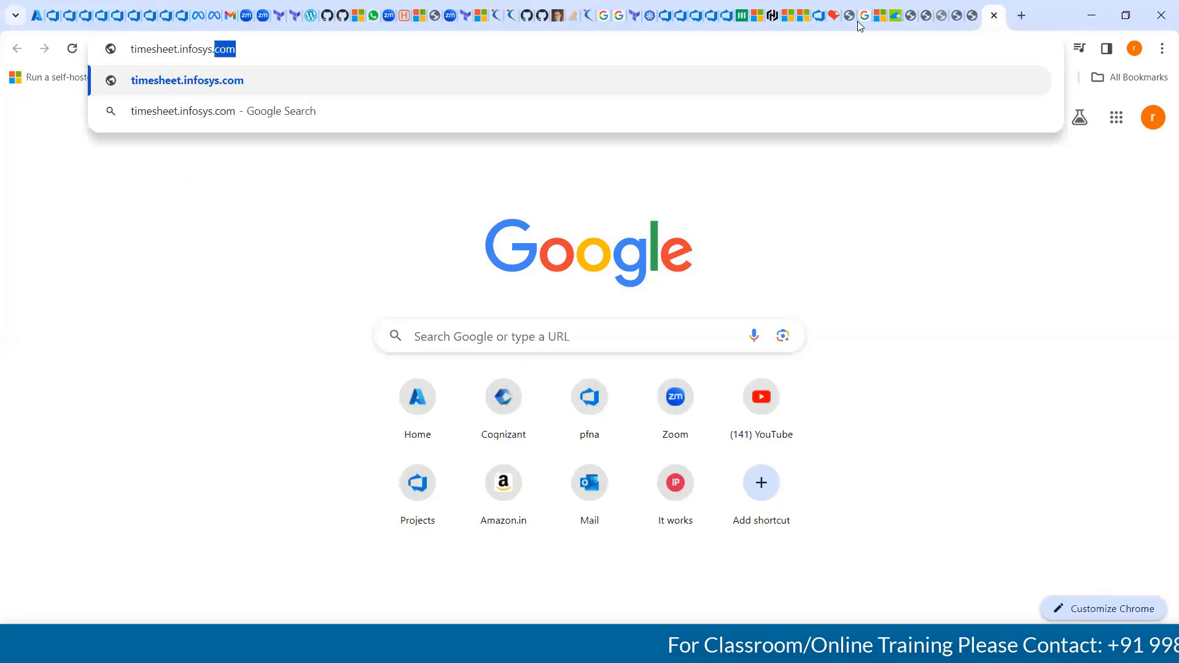
{"action": "key", "text": "shift+Home"}
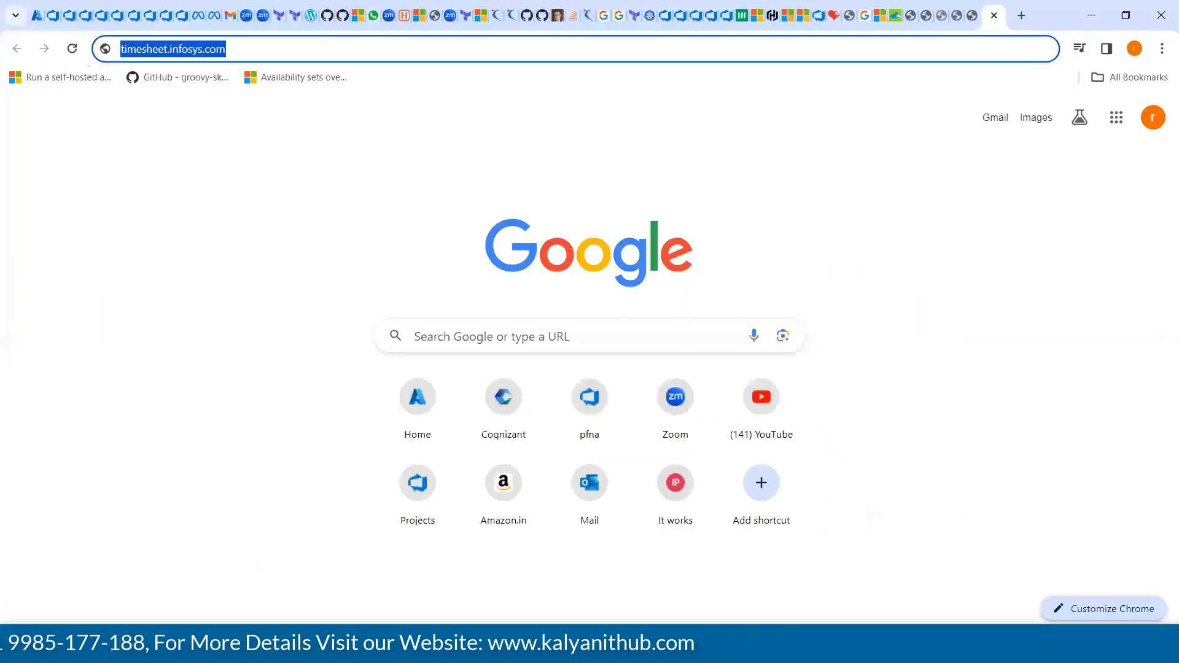
Switch to the Azure portal and start creating a virtual network from the Virtual networks page
{"action": "left_click", "coordinate": [39, 16]}
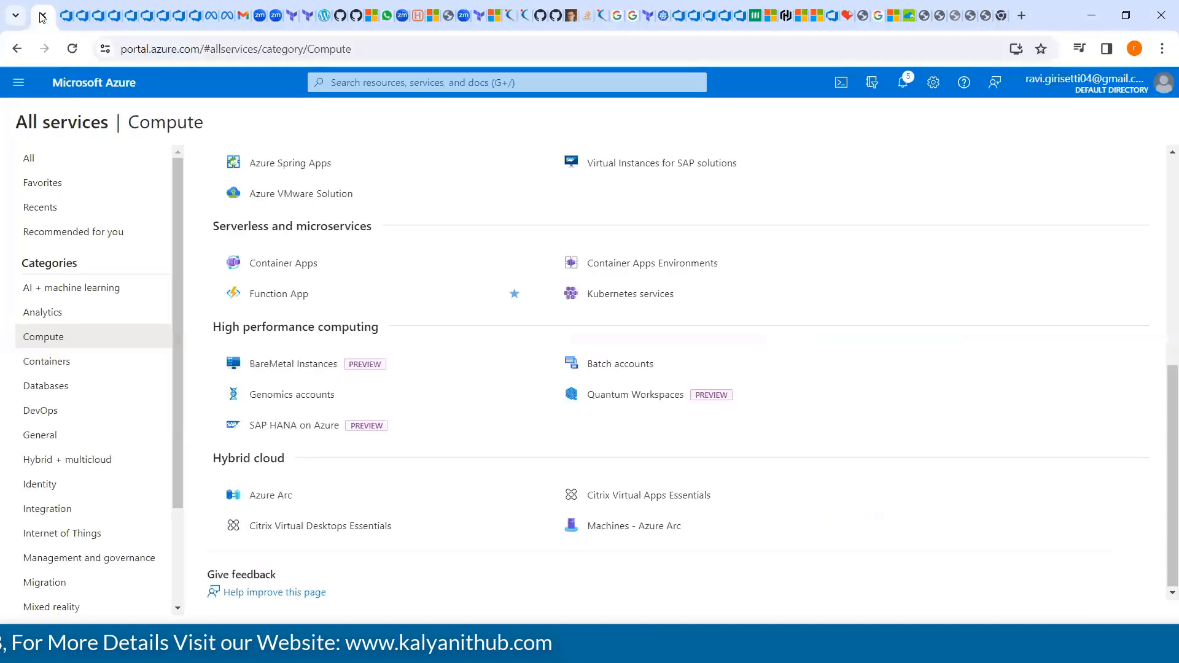
{"action": "left_click", "coordinate": [18, 86]}
{"action": "left_click", "coordinate": [67, 138]}
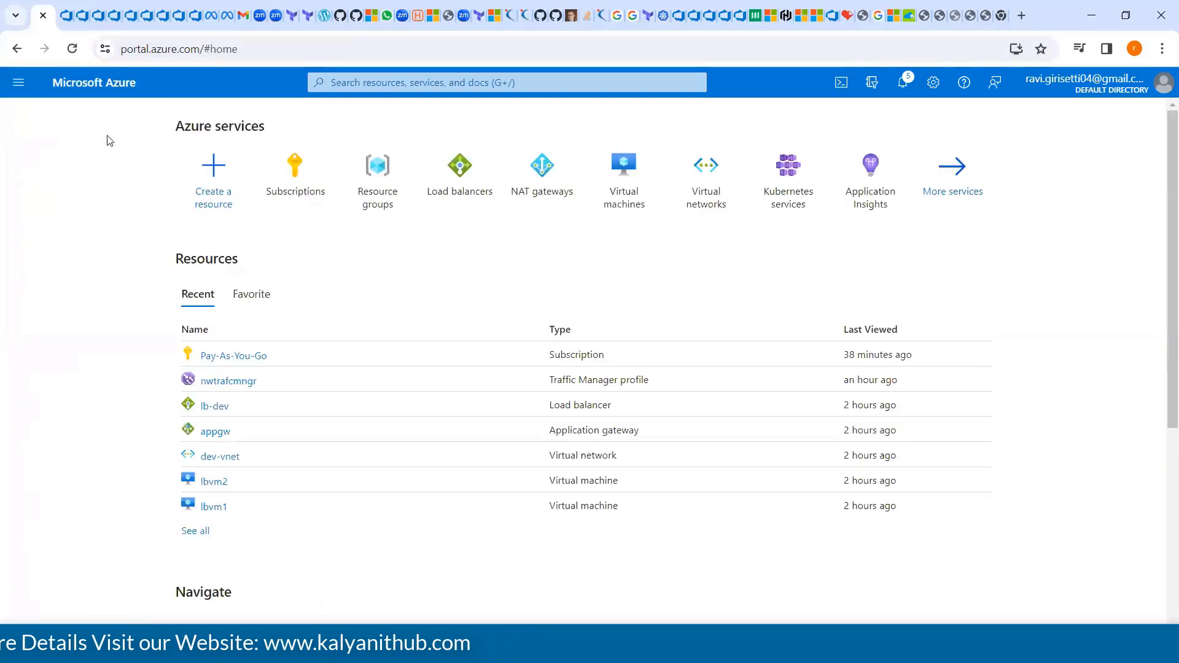
{"action": "left_click", "coordinate": [706, 187]}
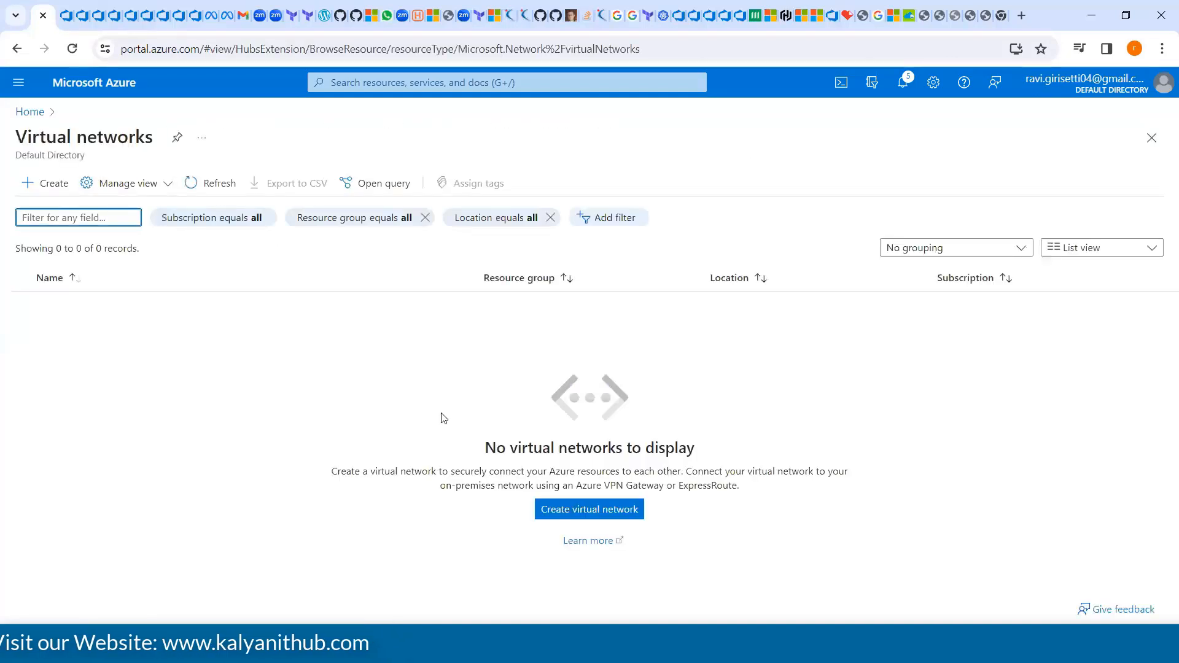
{"action": "left_click", "coordinate": [591, 512]}
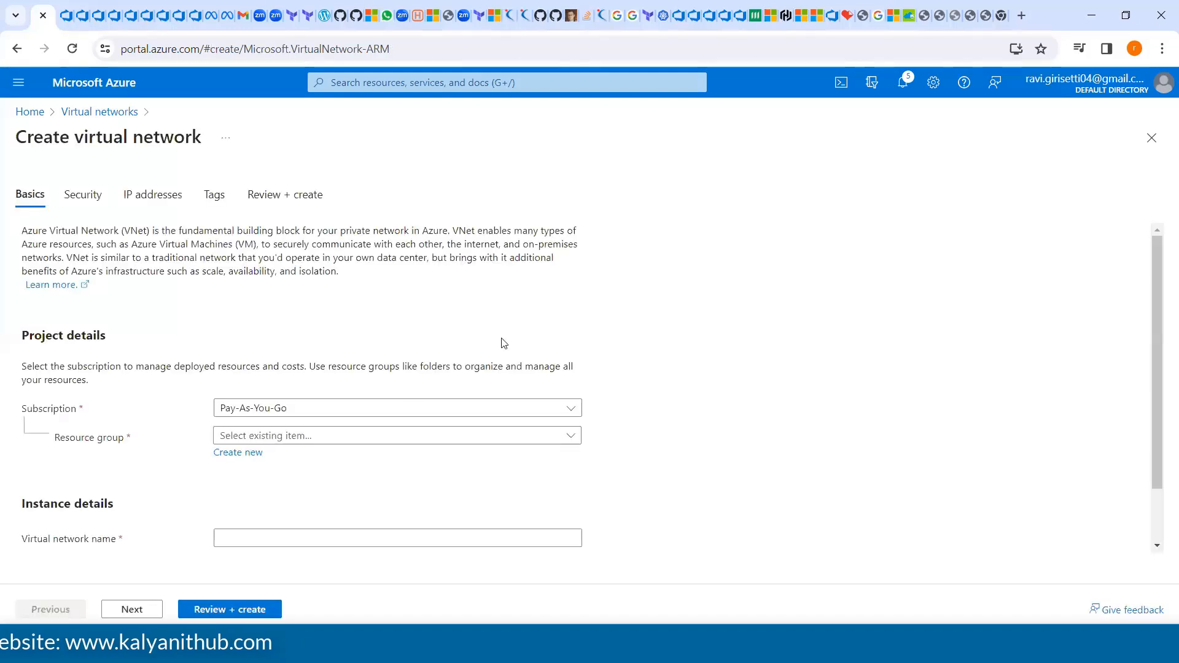
Create a new resource group dev-vnet for the virtual network and name the network vnet
{"action": "left_click", "coordinate": [247, 455]}
{"action": "type", "text": "dev"}
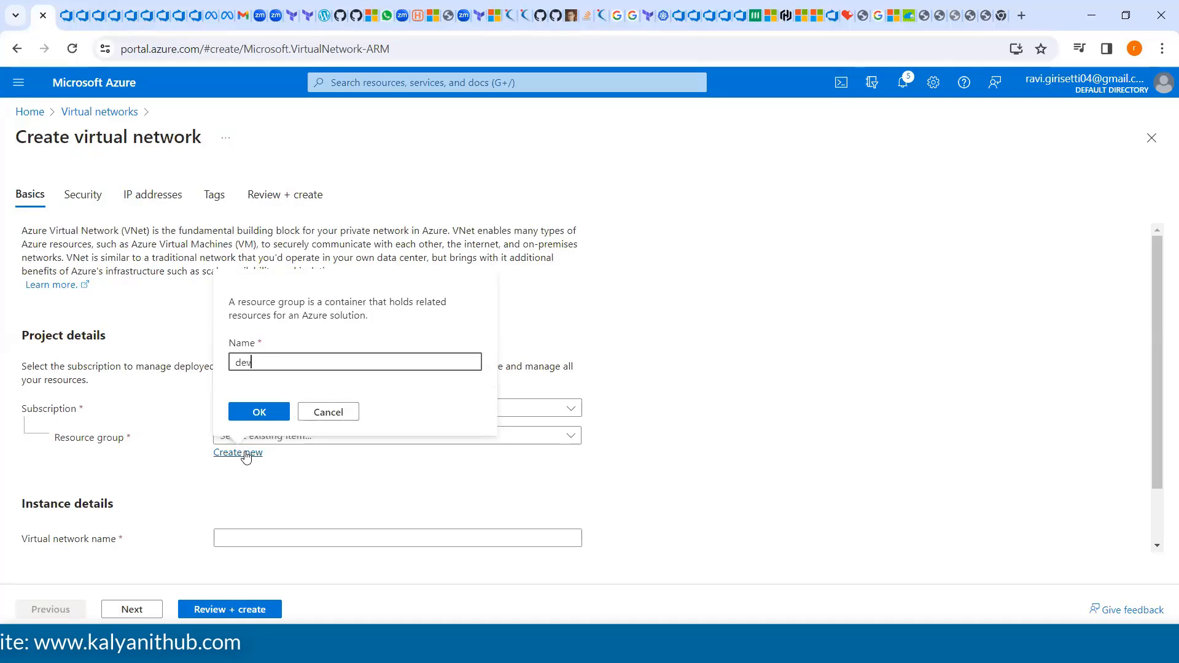
{"action": "type", "text": "-vnet"}
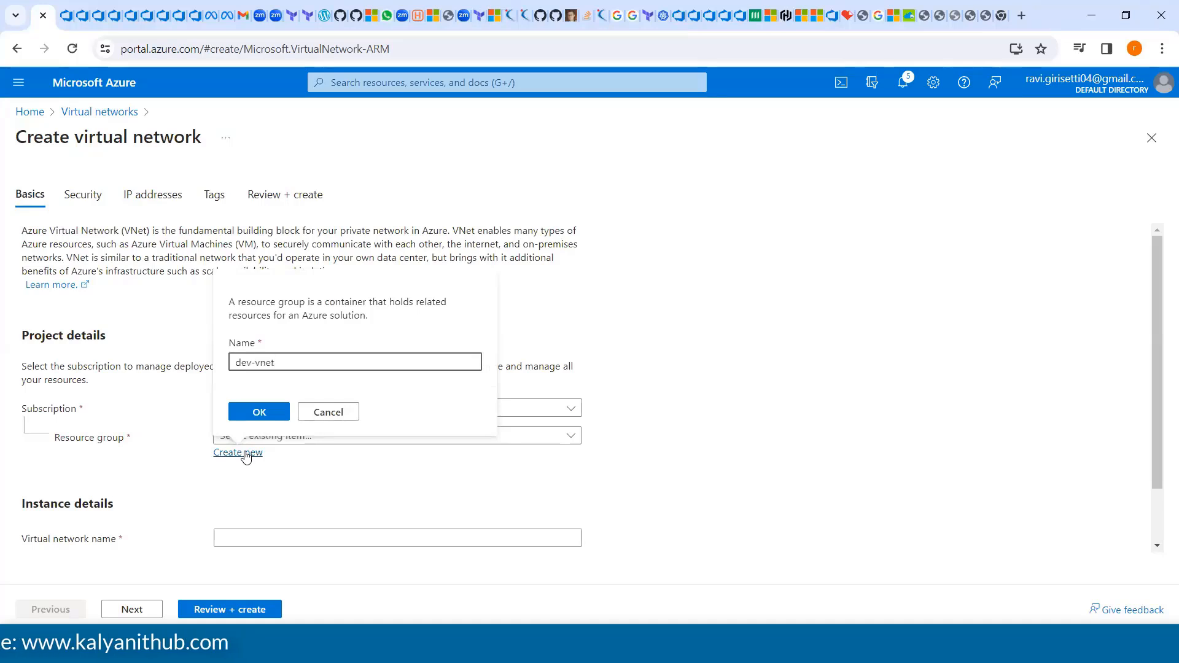
{"action": "left_click", "coordinate": [260, 413]}
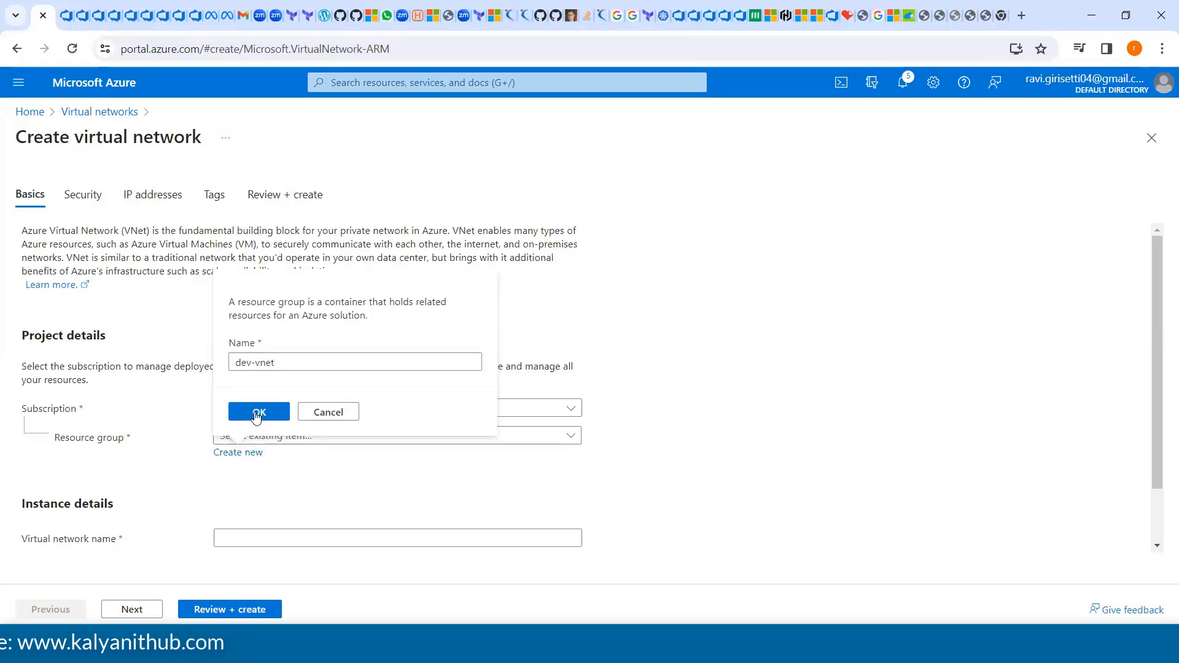
{"action": "left_click", "coordinate": [252, 542]}
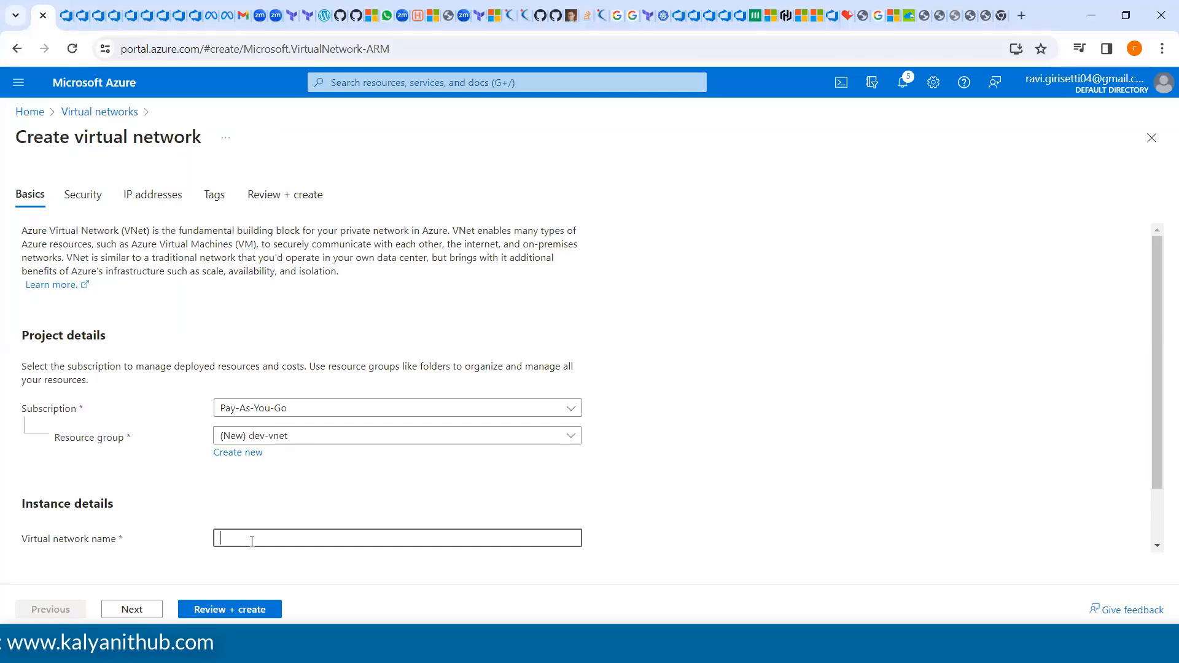
{"action": "type", "text": "vn"}
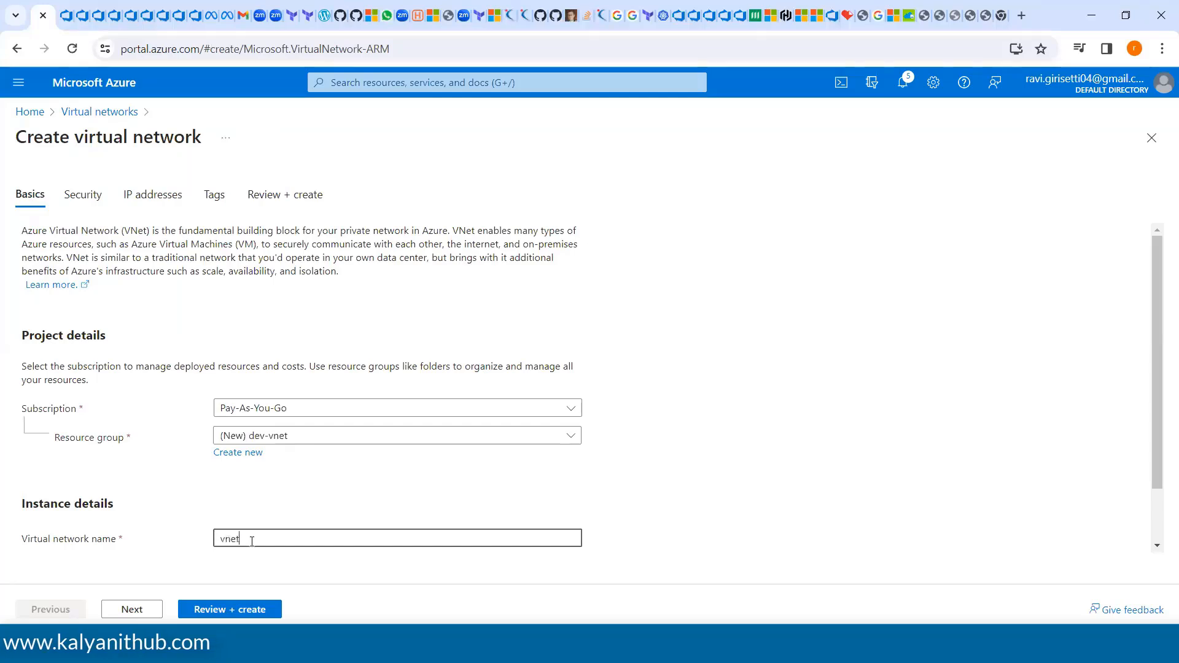
{"action": "type", "text": "et"}
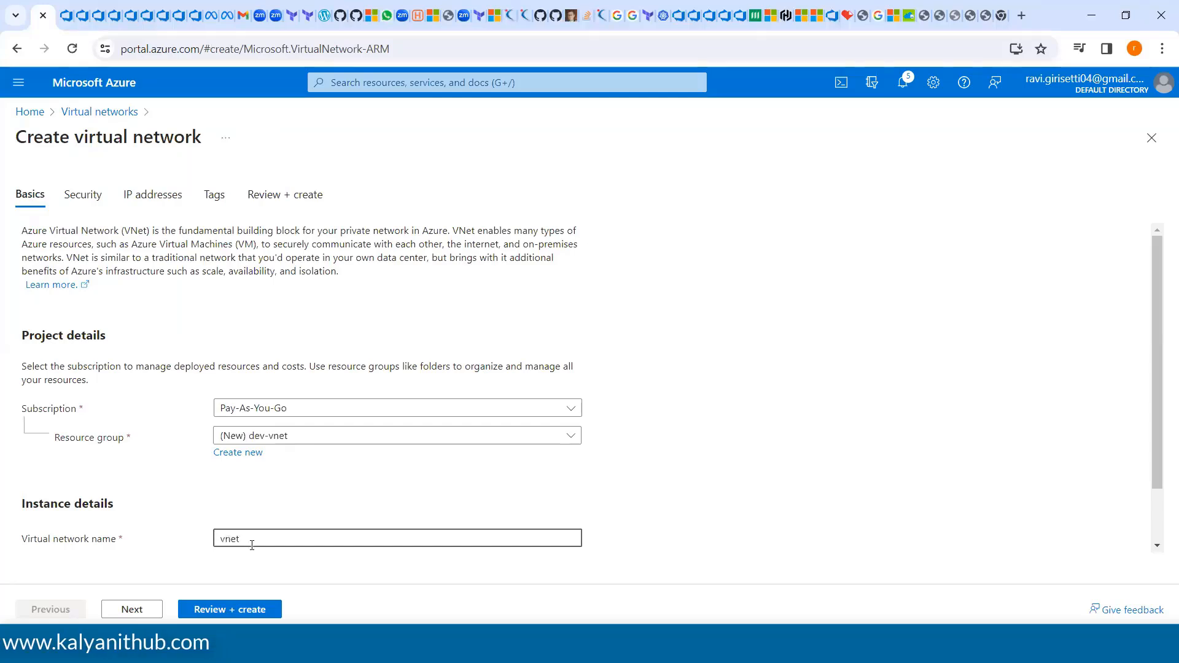
Proceed to the IP address settings and set the 10.0.0.0 address space size to /26
{"action": "left_click", "coordinate": [151, 612]}
{"action": "left_click", "coordinate": [151, 612]}
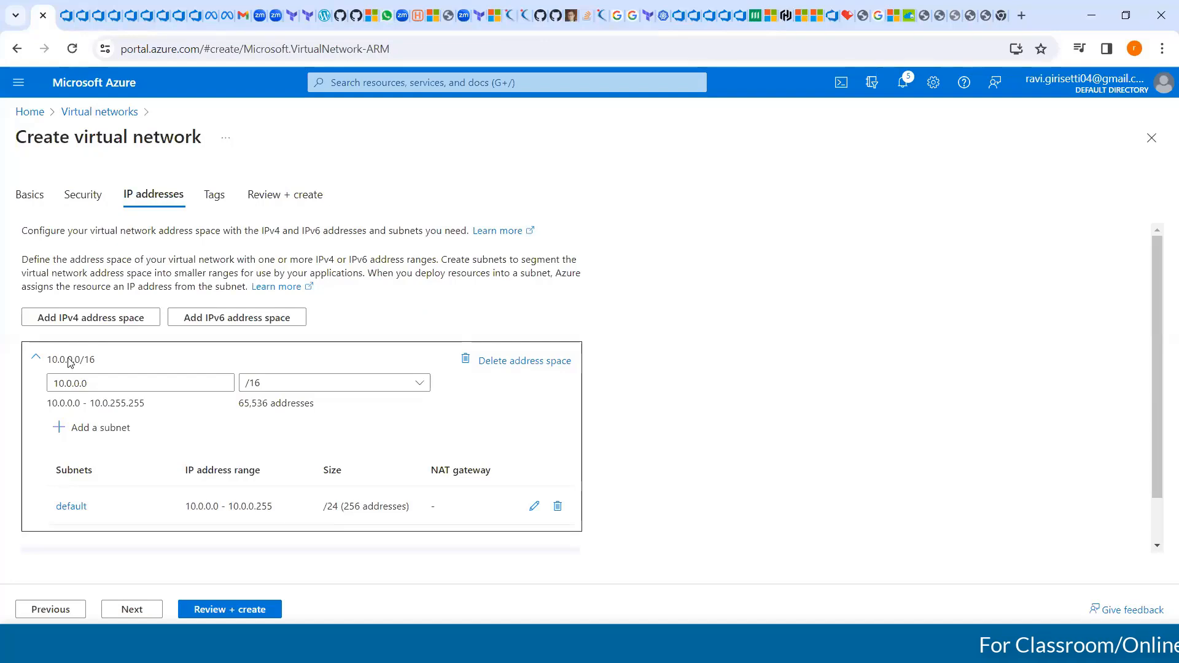
{"action": "left_click", "coordinate": [278, 385]}
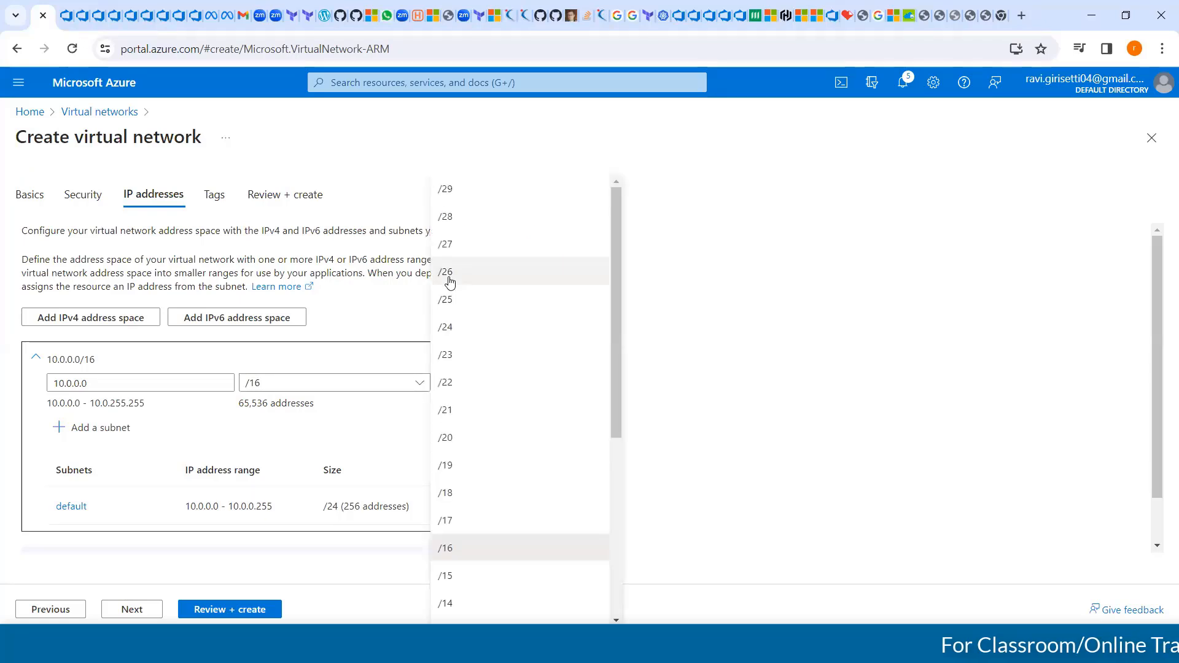
{"action": "left_click", "coordinate": [450, 276]}
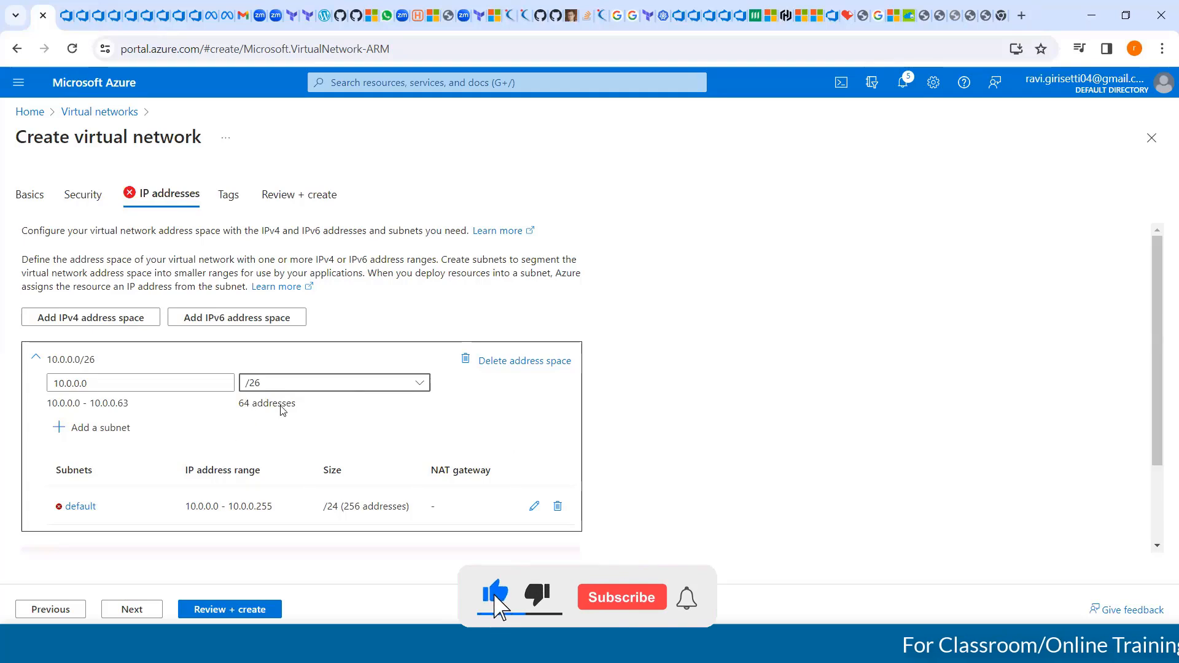
{"action": "left_click_drag", "start_coordinate": [297, 404], "coordinate": [239, 405]}
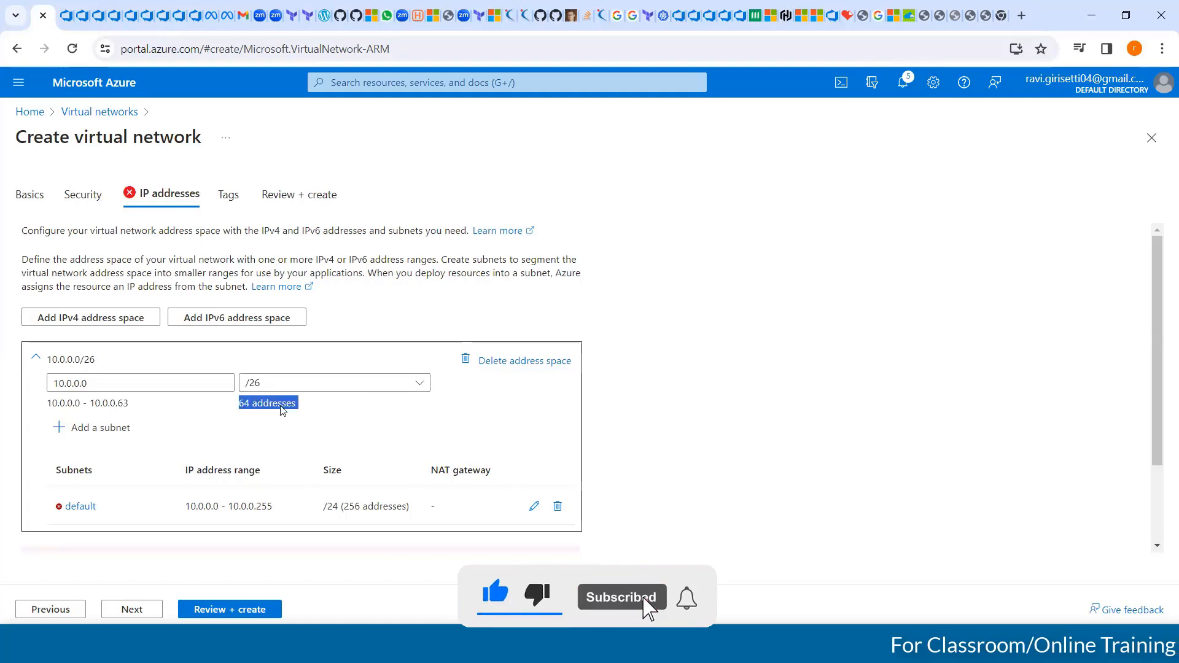
{"action": "left_click", "coordinate": [248, 406]}
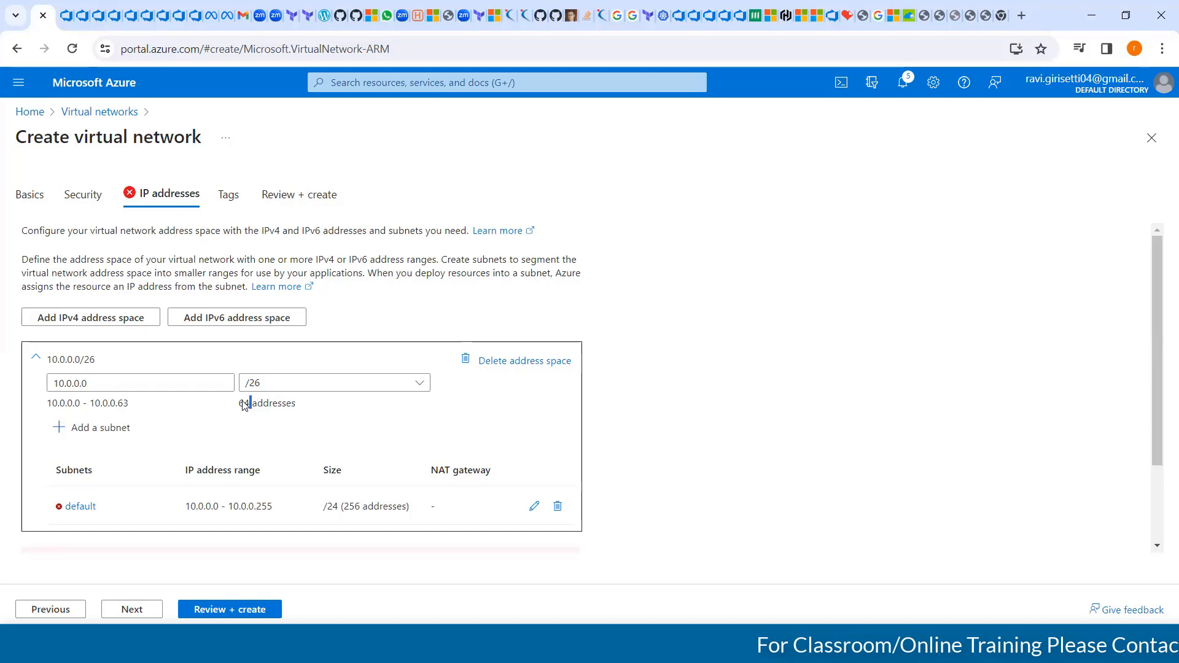
Delete the default subnet, check the configuration summary, and return to the IP address settings
{"action": "left_click", "coordinate": [533, 508]}
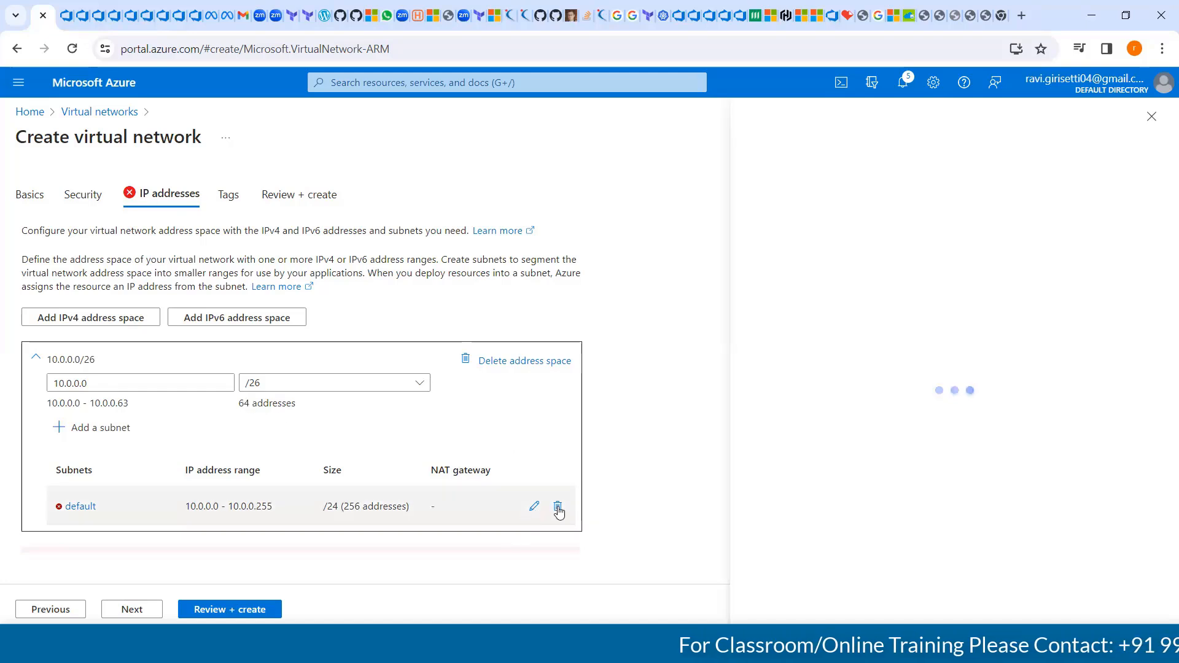
{"action": "left_click", "coordinate": [558, 508]}
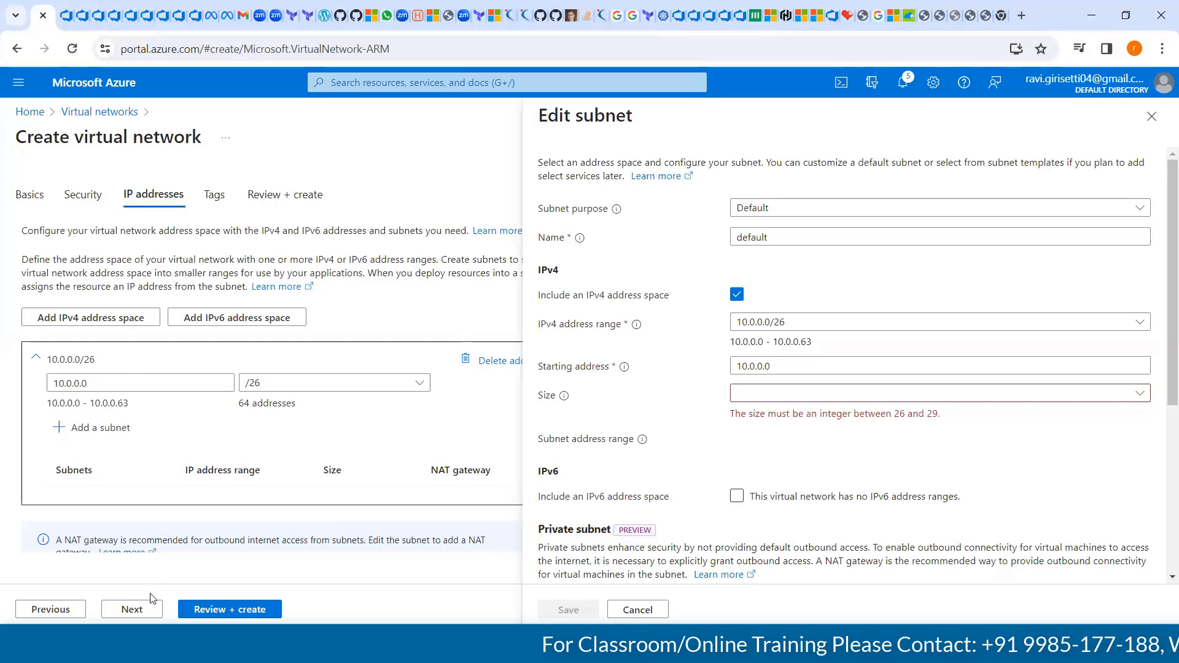
{"action": "left_click", "coordinate": [132, 612]}
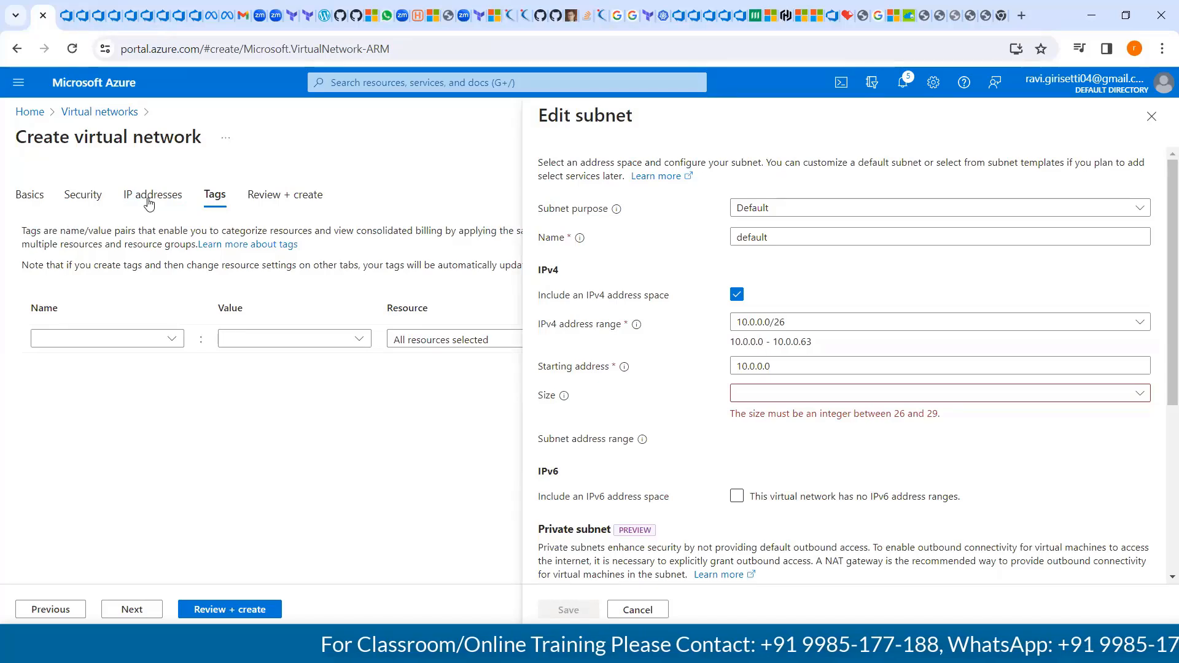
{"action": "left_click", "coordinate": [237, 610]}
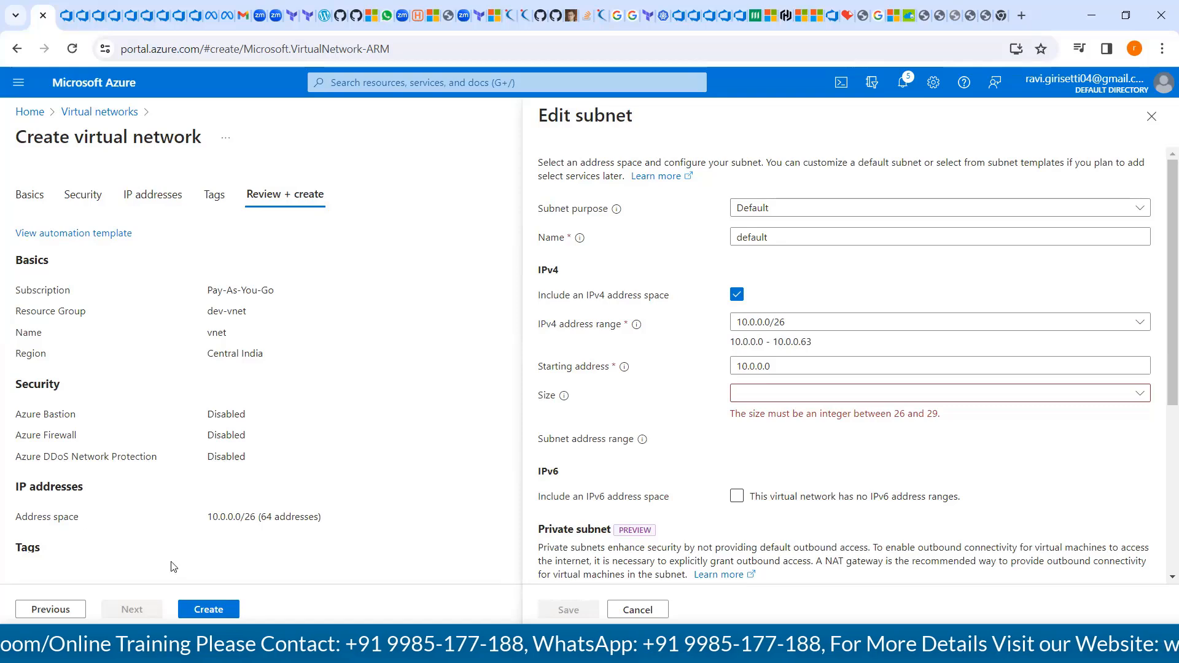
{"action": "left_click", "coordinate": [152, 197]}
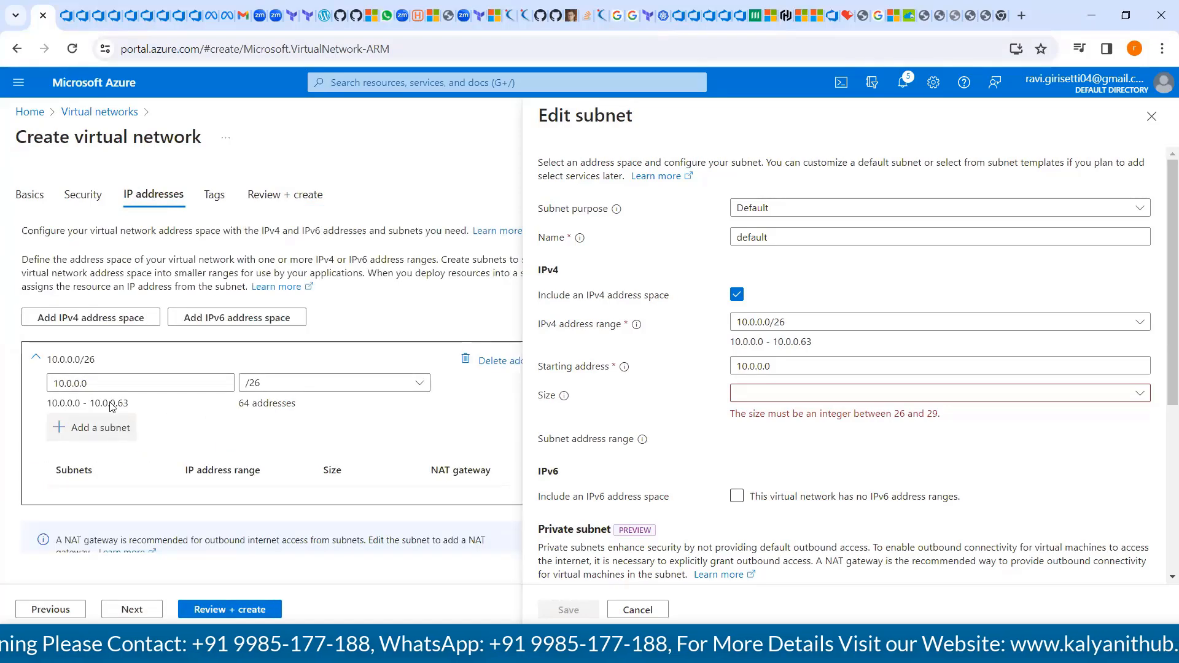
Configure a new subnet in the 10.0.0.0/26 address space with a size of /29 (8 addresses) without adding it
{"action": "left_click", "coordinate": [110, 426]}
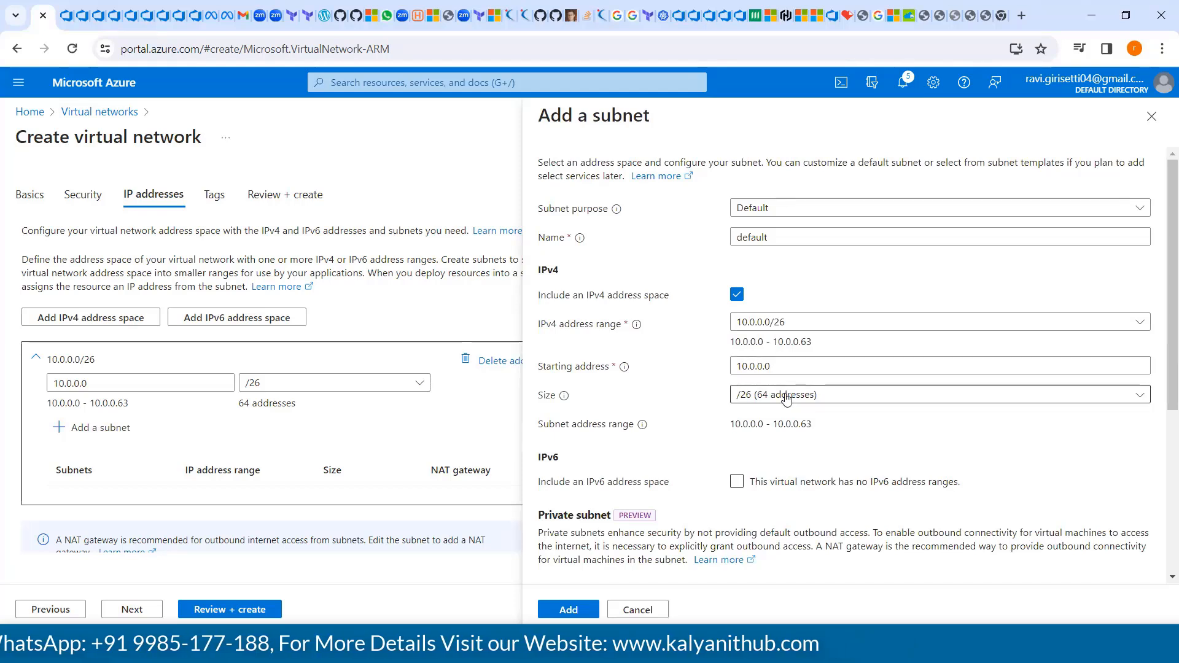
{"action": "left_click", "coordinate": [787, 400]}
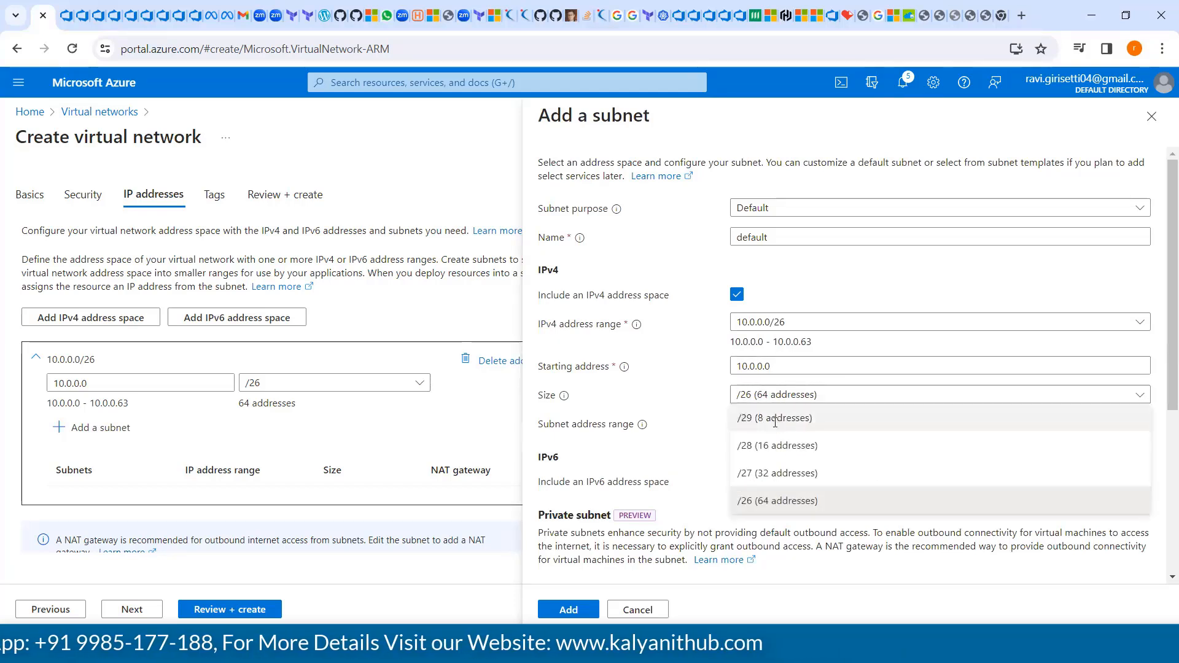
{"action": "left_click", "coordinate": [775, 424]}
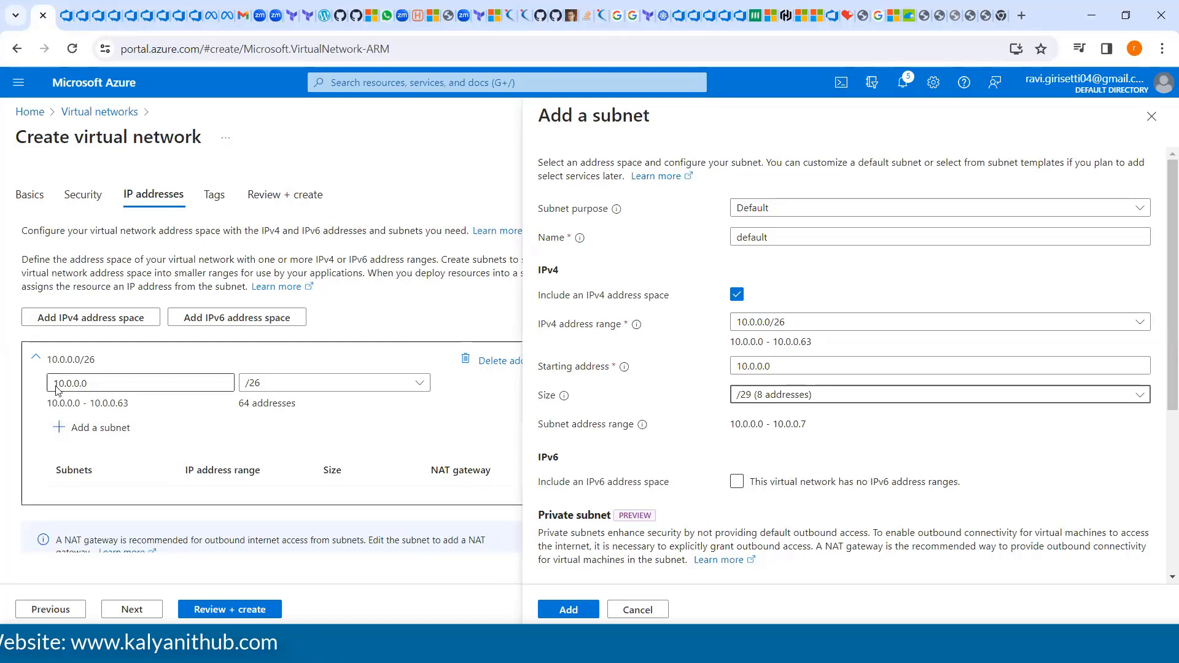
Review the virtual network configuration and create the network with its 10.0.0.0/26 address space and no subnet
{"action": "left_click", "coordinate": [225, 608]}
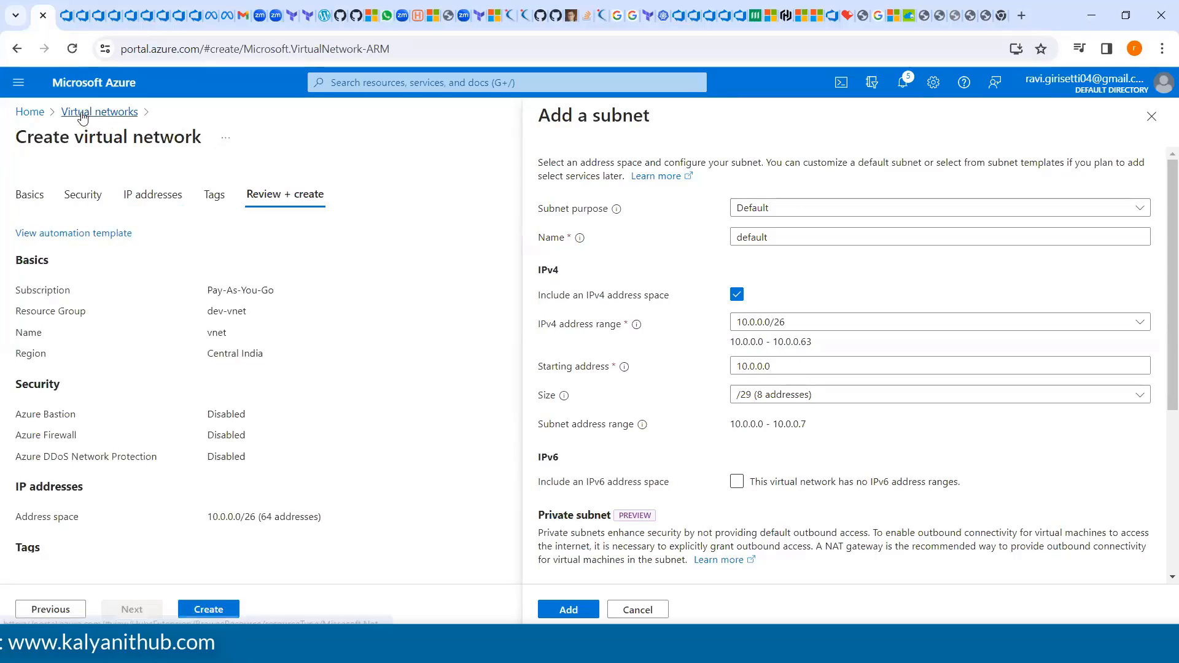
{"action": "left_click", "coordinate": [208, 609]}
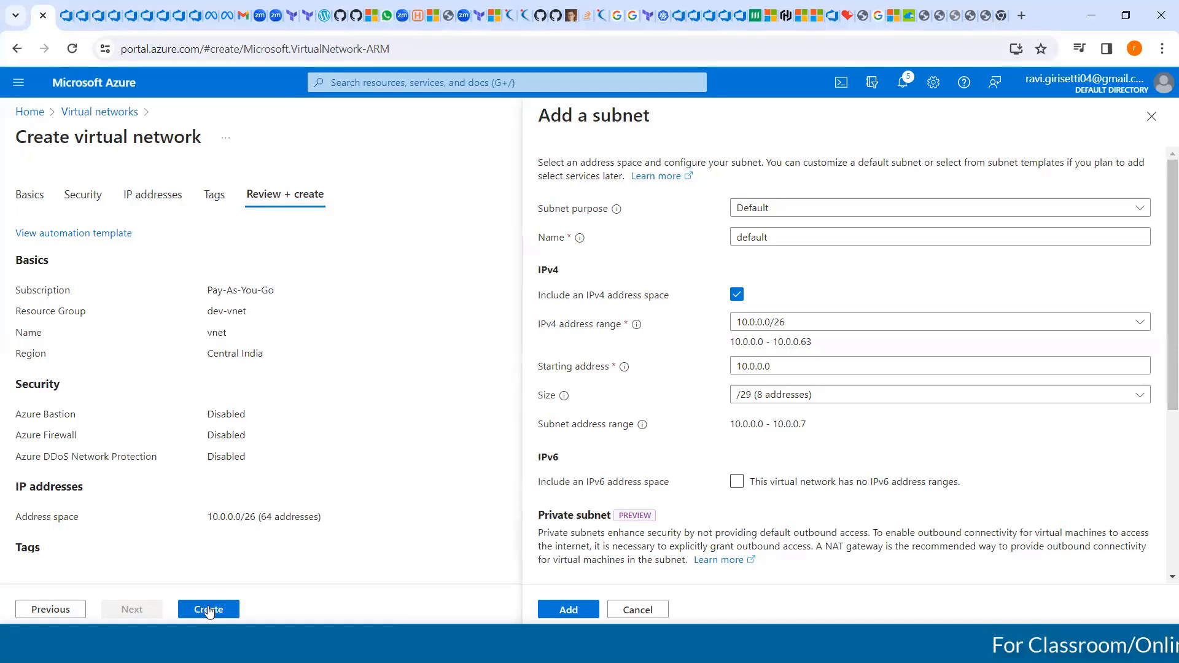
{"action": "left_click", "coordinate": [108, 117]}
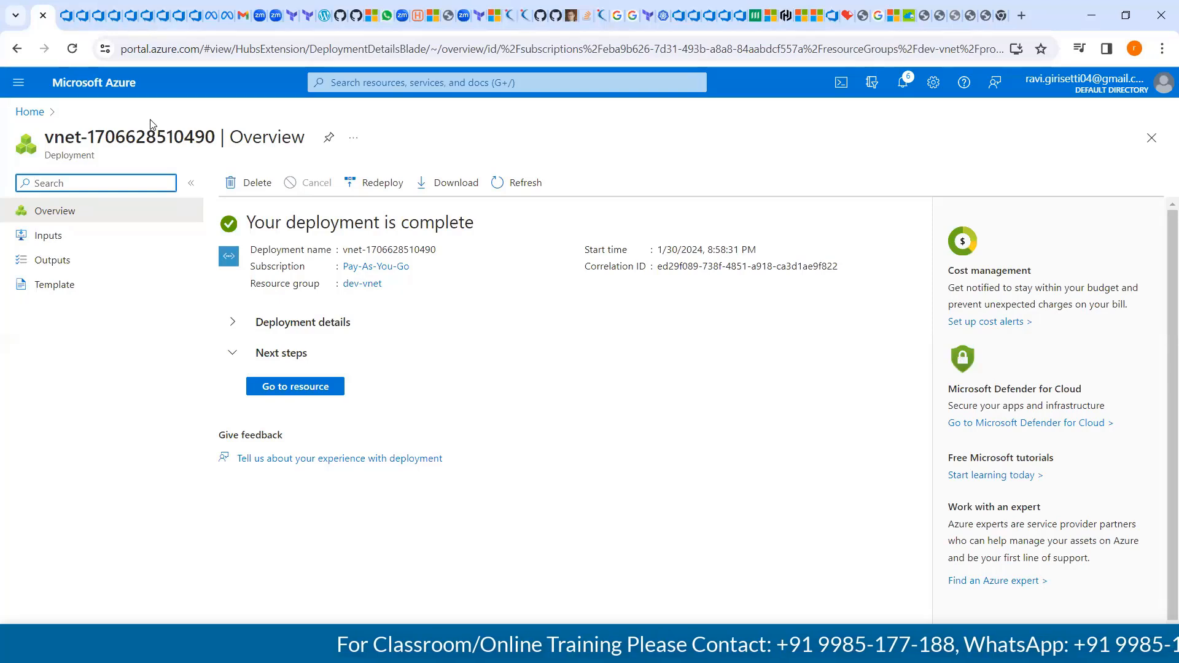
{"action": "left_click", "coordinate": [503, 112]}
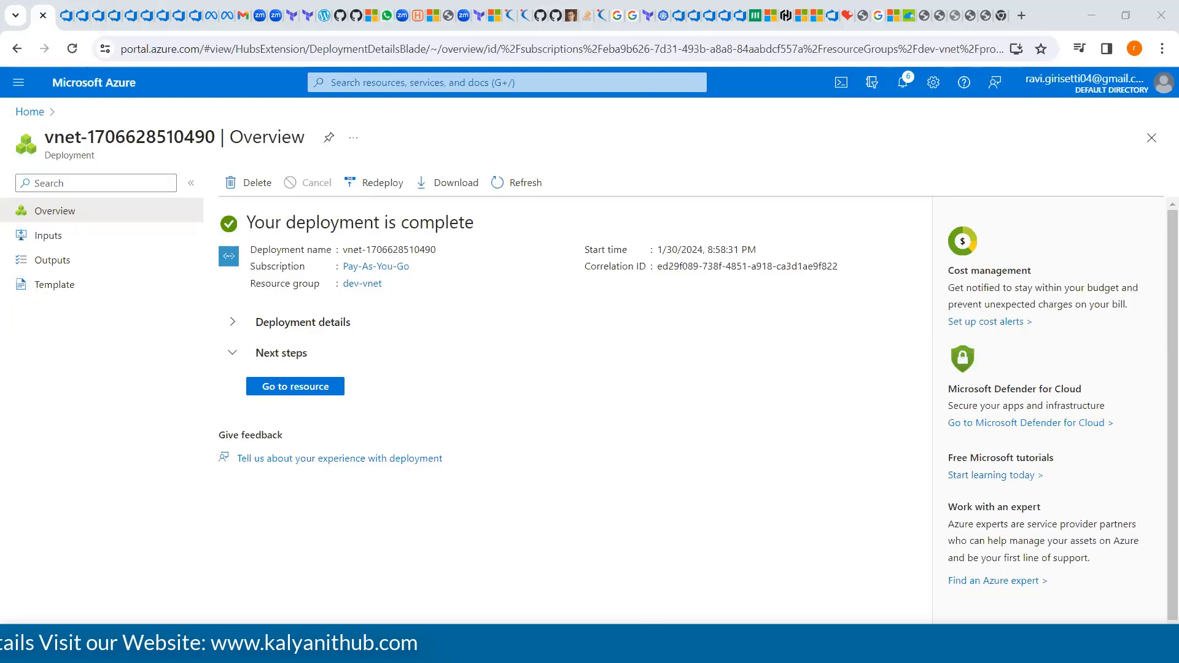
Switch to the Notepad notes and examine the calculation for a network of 50 IP addresses, including the subnet mask
{"action": "mouse_move", "coordinate": [583, 651]}
{"action": "left_click", "coordinate": [770, 579]}
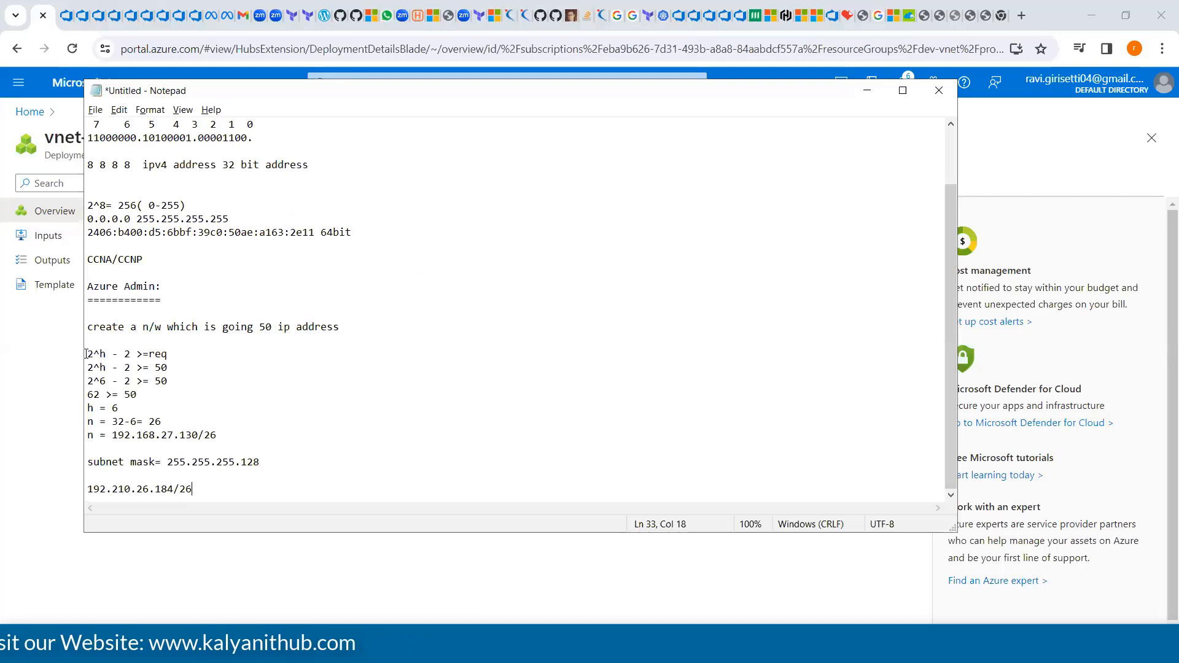
{"action": "double_click", "coordinate": [267, 327]}
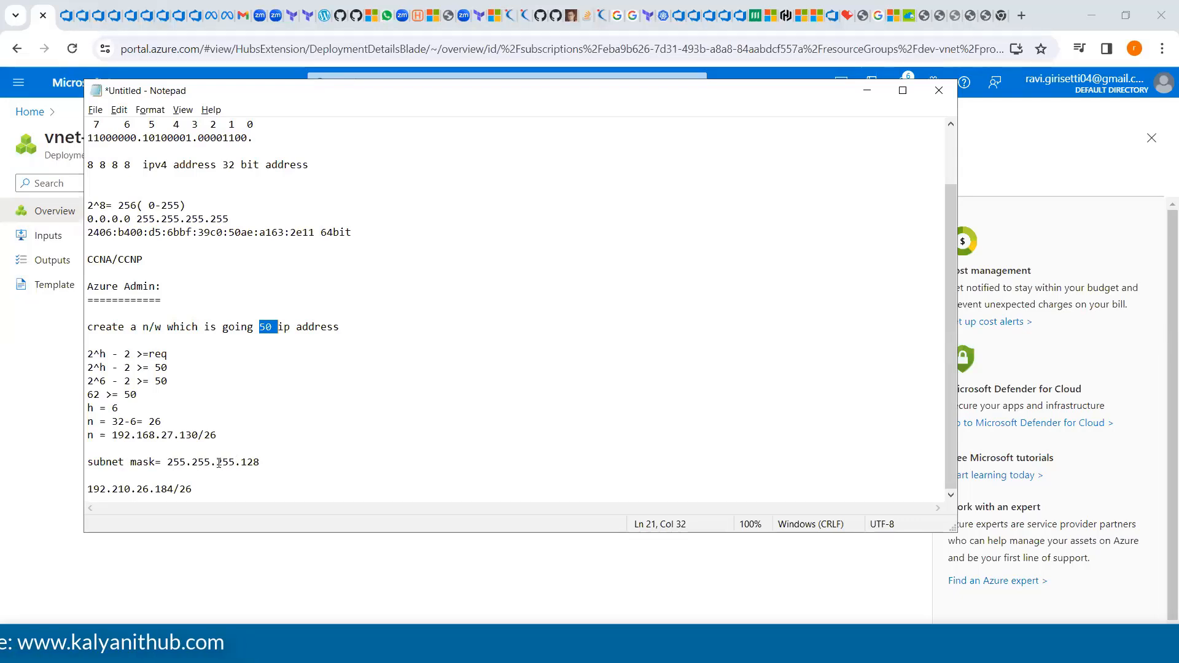
{"action": "left_click", "coordinate": [263, 461]}
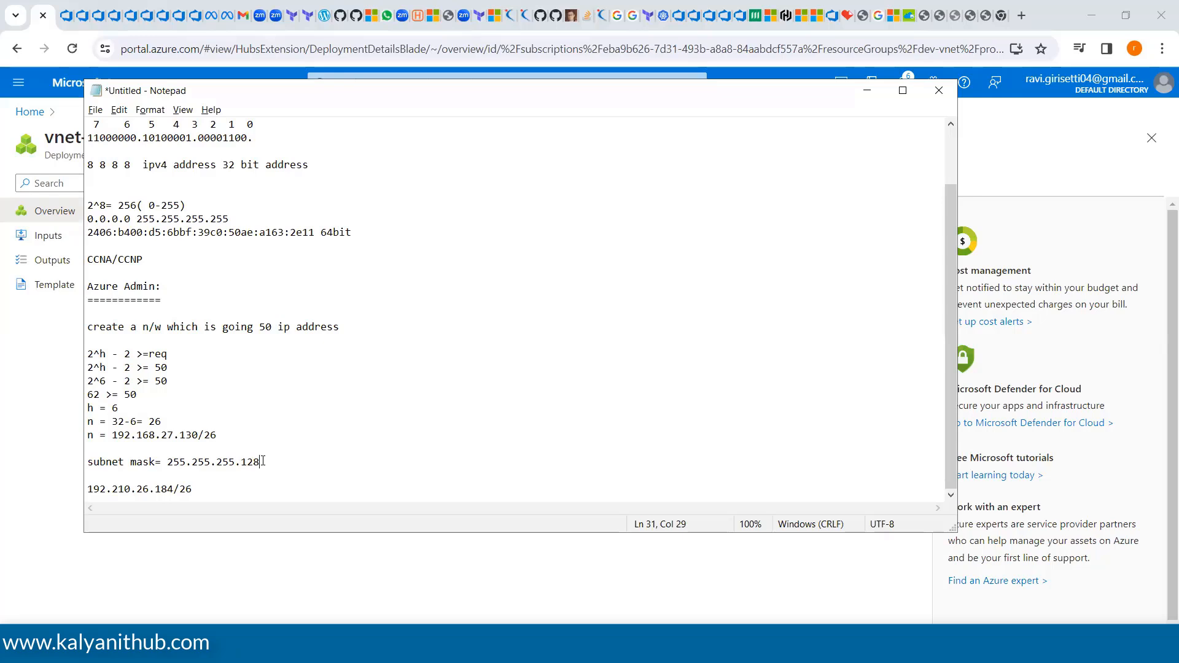
{"action": "left_click_drag", "start_coordinate": [263, 461], "coordinate": [84, 326]}
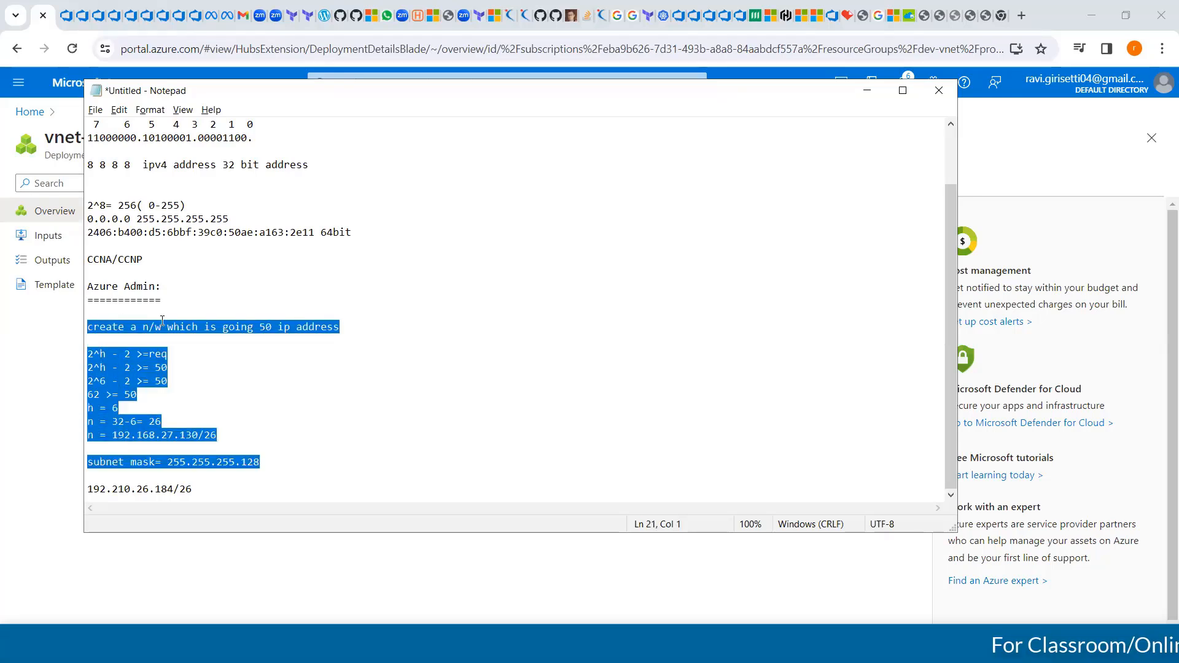